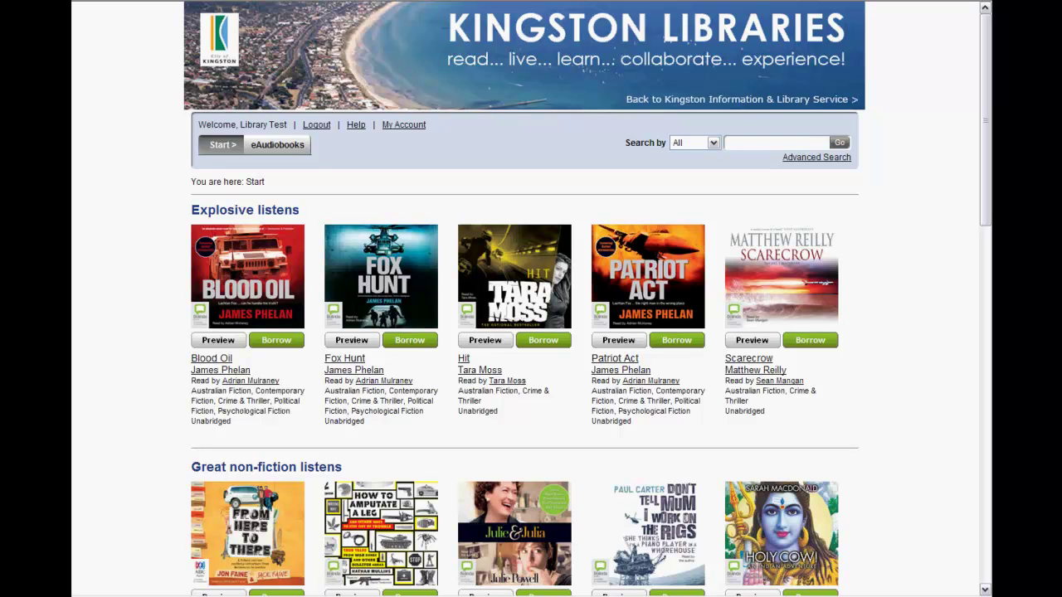
# - From My Account, open the Download page for the borrowed The Big Fat Cow That Goes Kapow loan
pyautogui.click(415, 124)
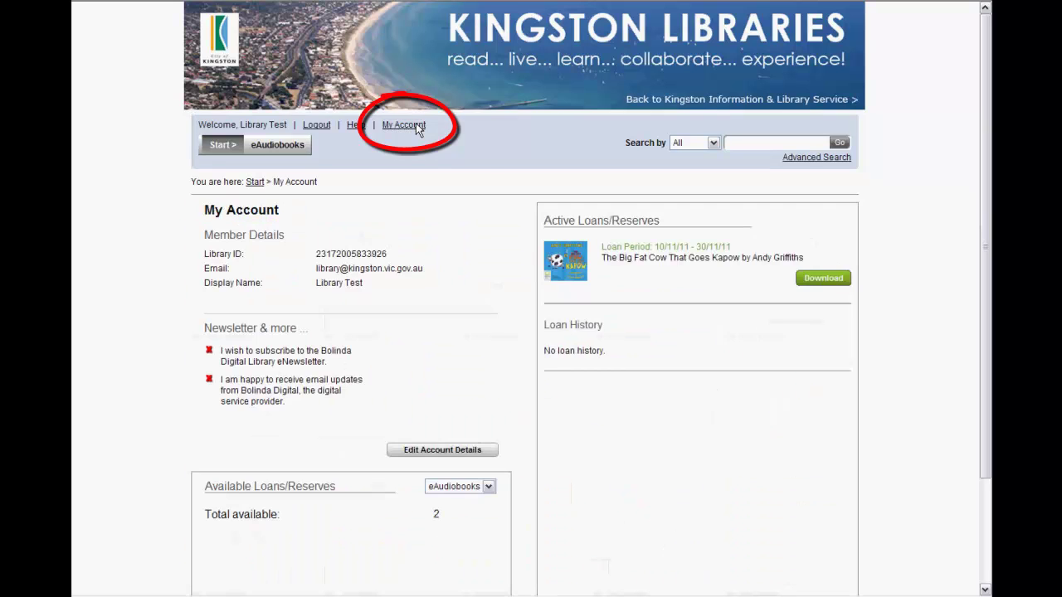
pyautogui.click(824, 279)
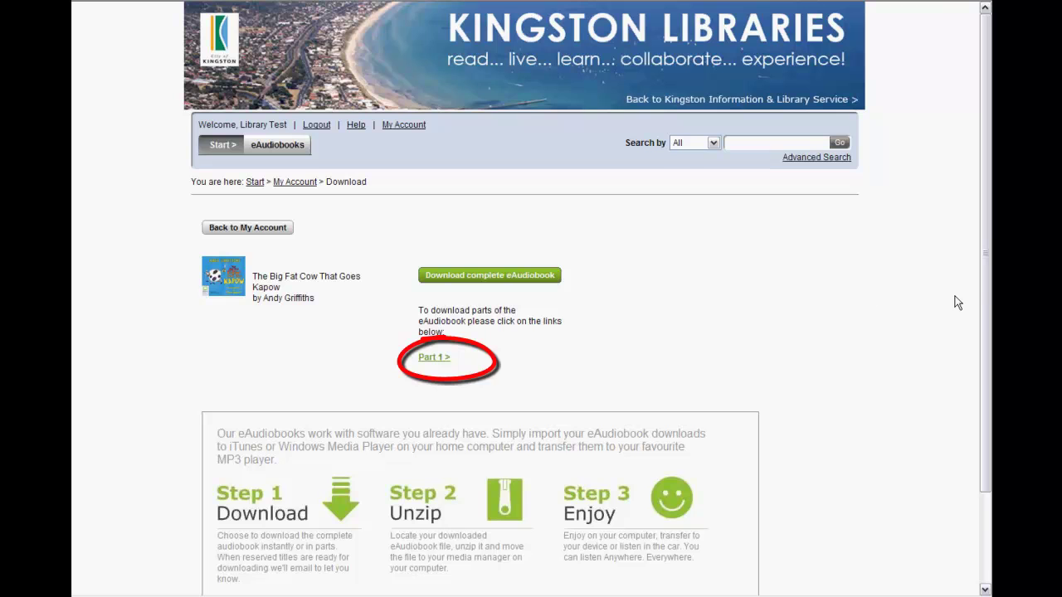
pyautogui.moveTo(984, 296)
pyautogui.mouseDown()
pyautogui.moveTo(987, 375)
pyautogui.moveTo(946, 399)
pyautogui.mouseUp()
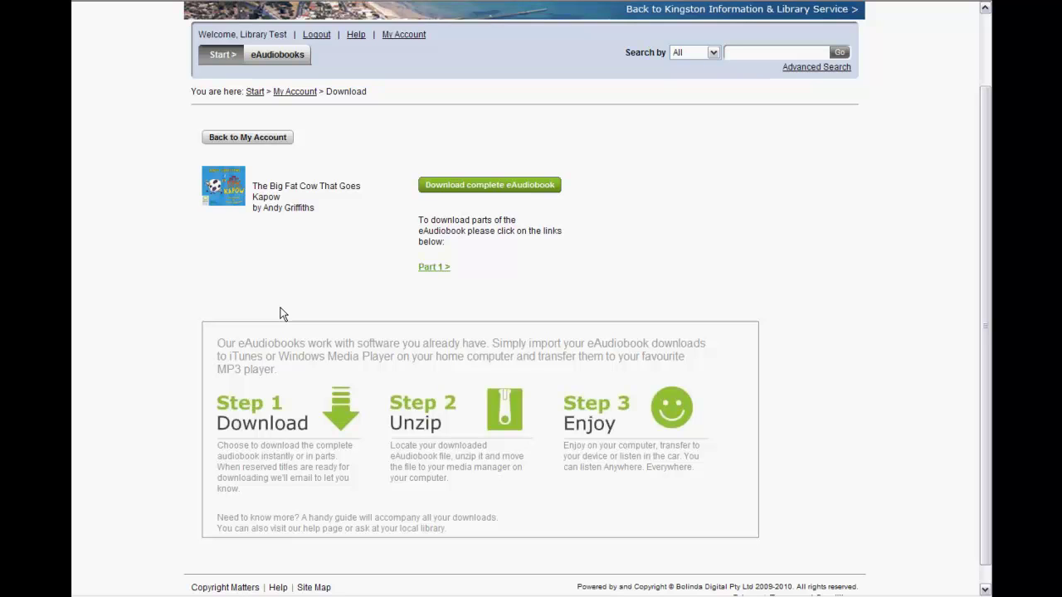
# - Start downloading Part 1 as a zip file, choosing Save and moving the Save As dialog into view
pyautogui.click(443, 268)
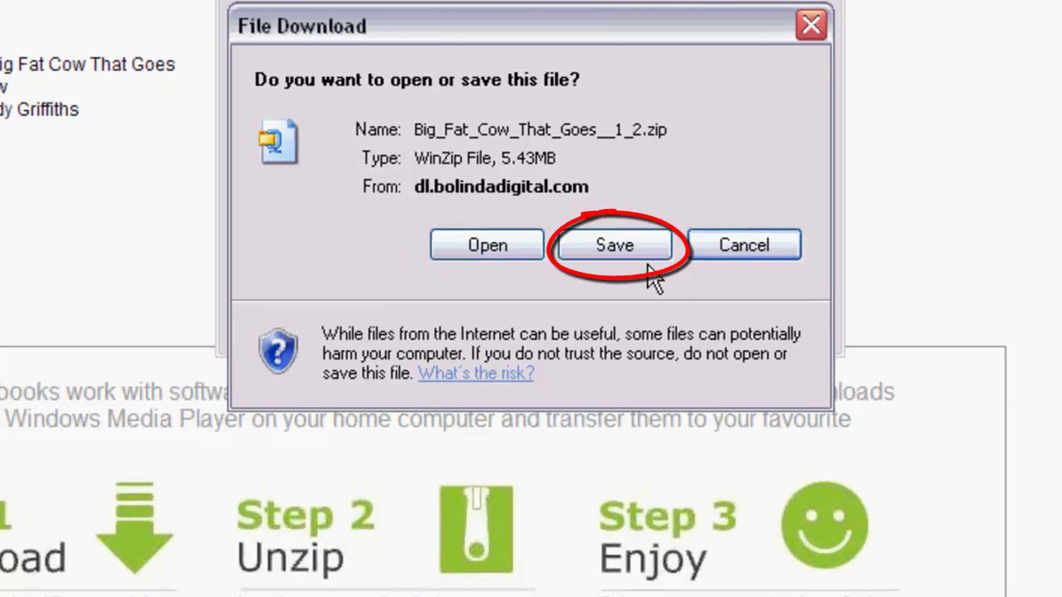
pyautogui.click(648, 254)
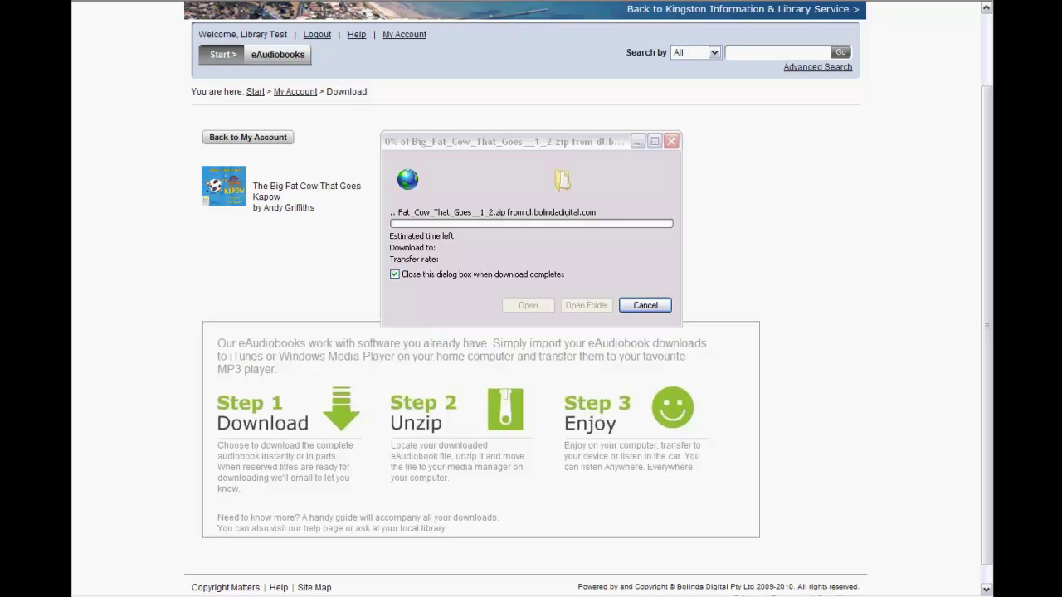
pyautogui.moveTo(1016, 16); pyautogui.dragTo(628, 70)
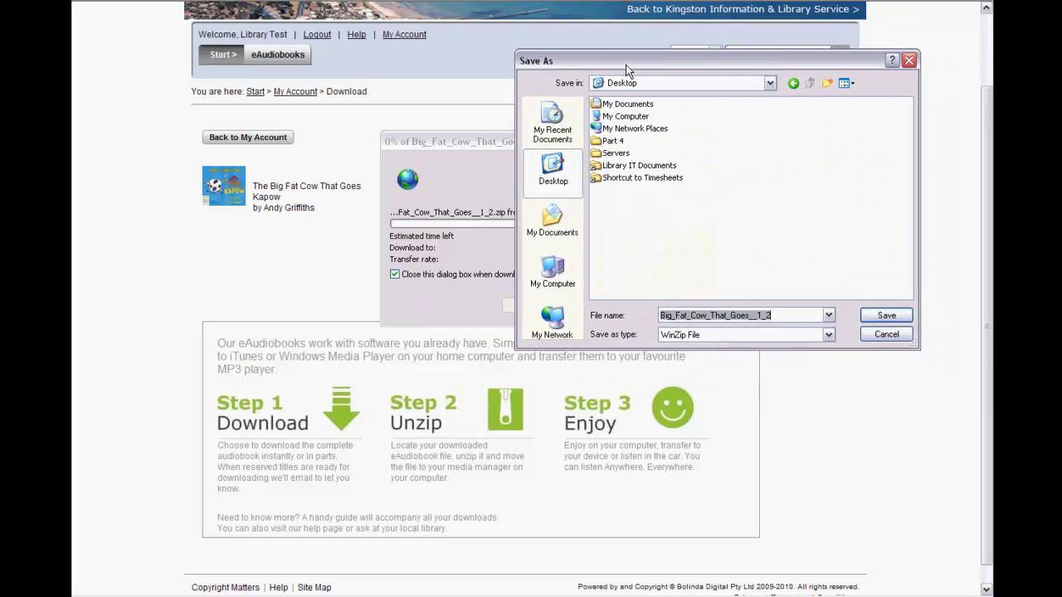
# - Save Big_Fat_Cow_That_Goes__1_2.zip (5,571 KB) to the Desktop
pyautogui.click(885, 318)
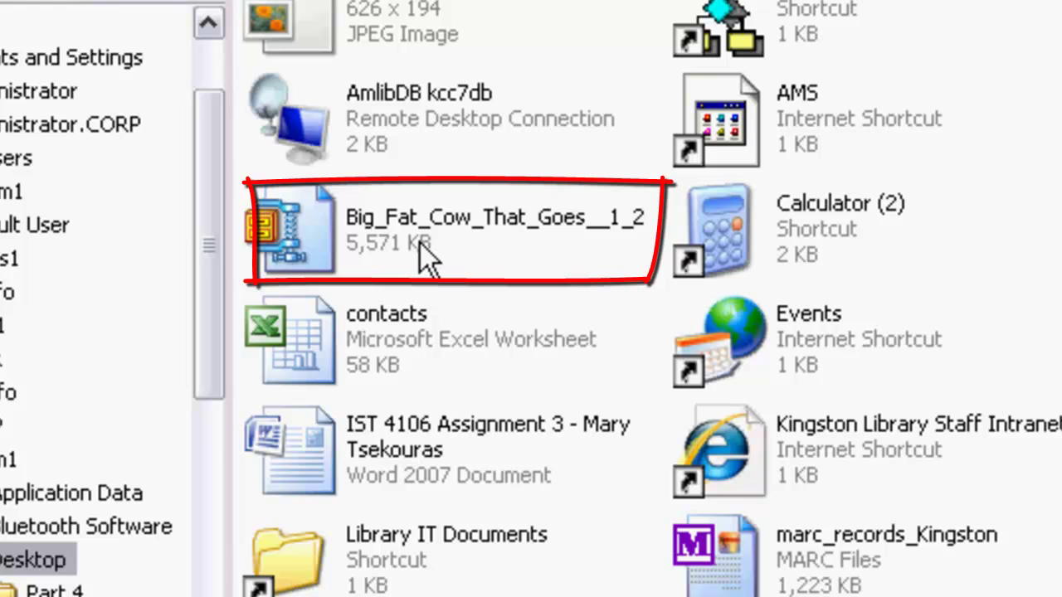
# - Extract Big_Fat_Cow_That_Goes__1_2.zip into its own Desktop folder with WinZip's Extract to folder
pyautogui.click(343, 218)
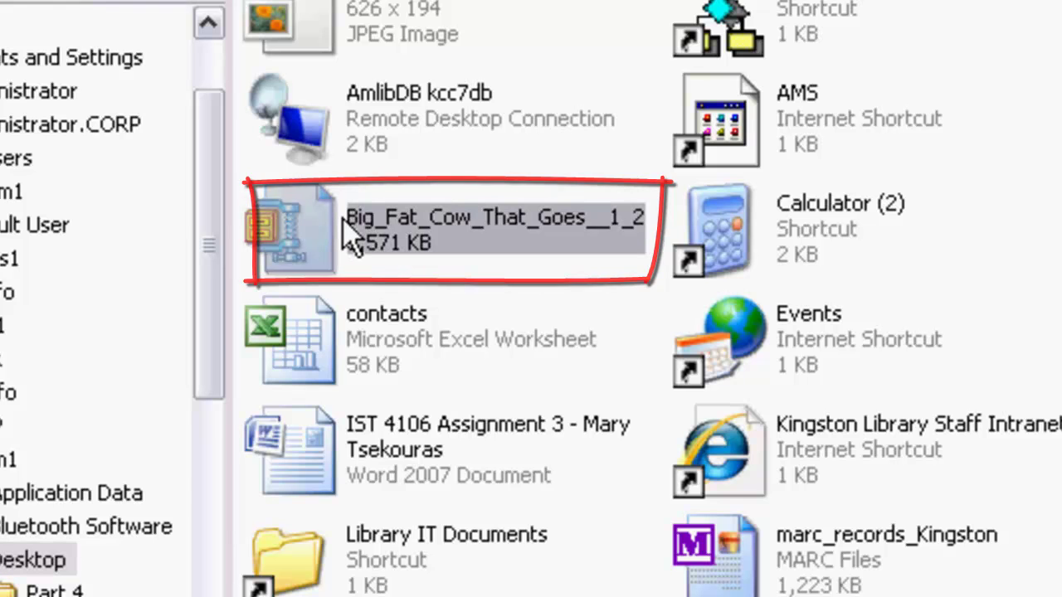
pyautogui.rightClick(344, 219)
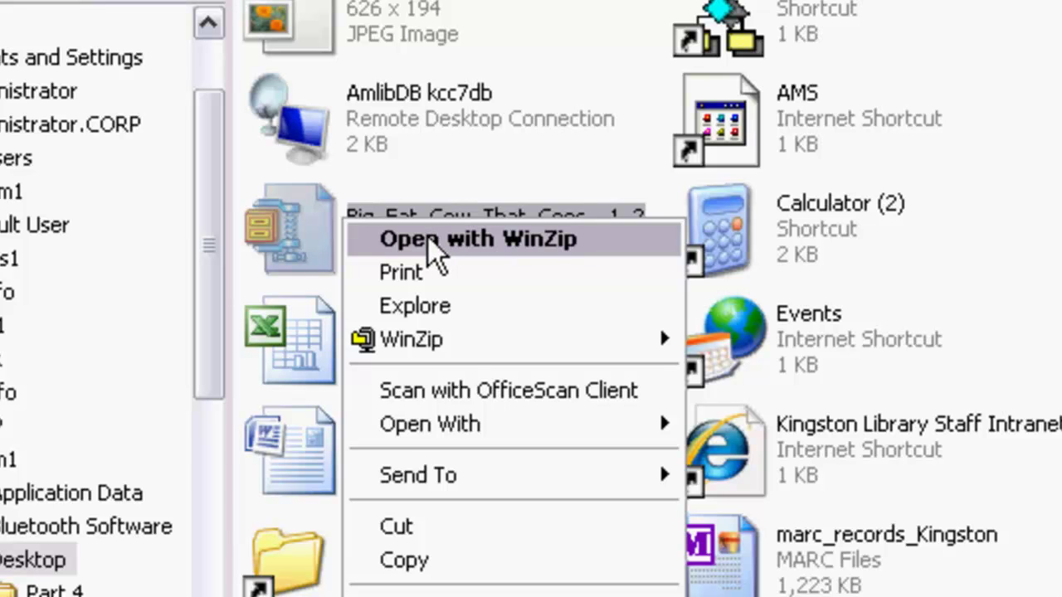
pyautogui.moveTo(467, 349)
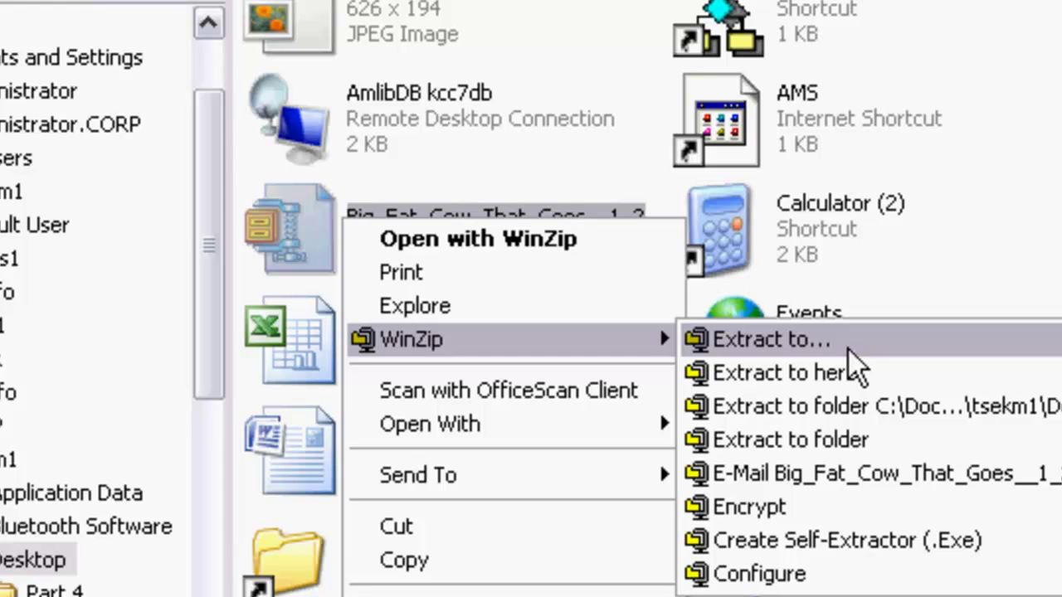
pyautogui.click(880, 403)
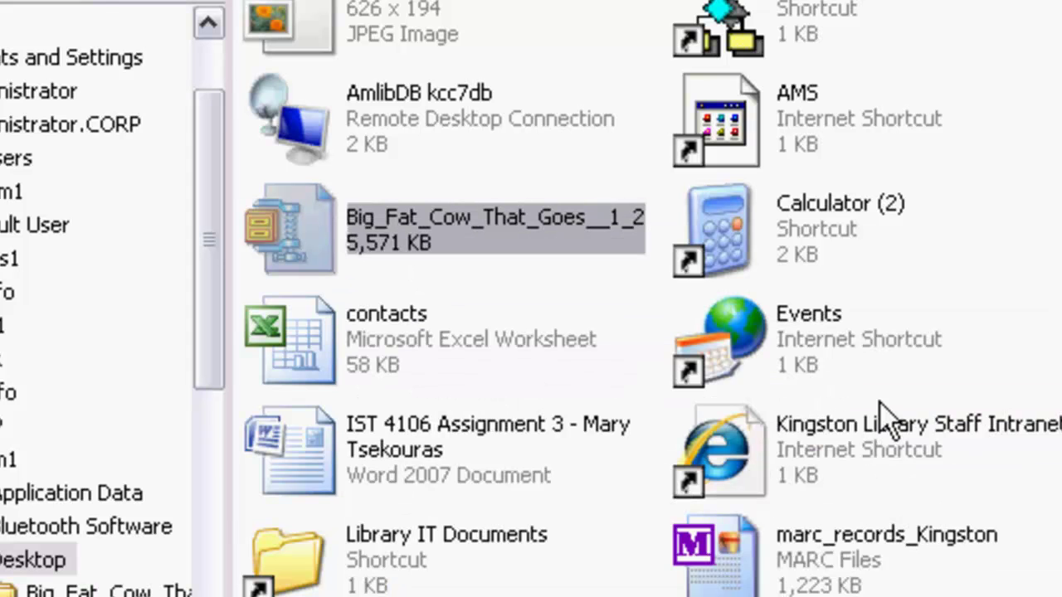
# - Open the Big_Fat_Cow_That_Goes__1_2 folder, then its BOL_001983 subfolder holding the MP3 and PDF
pyautogui.scroll(-1, 913, 415)
pyautogui.scroll(-5, 628, 299)
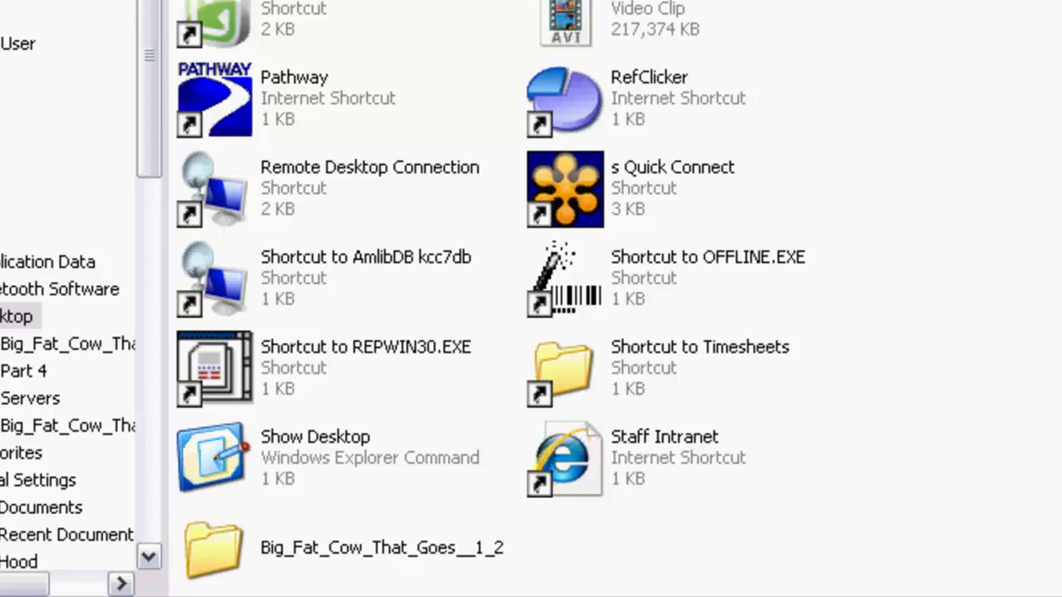
pyautogui.scroll(5, 531, 298)
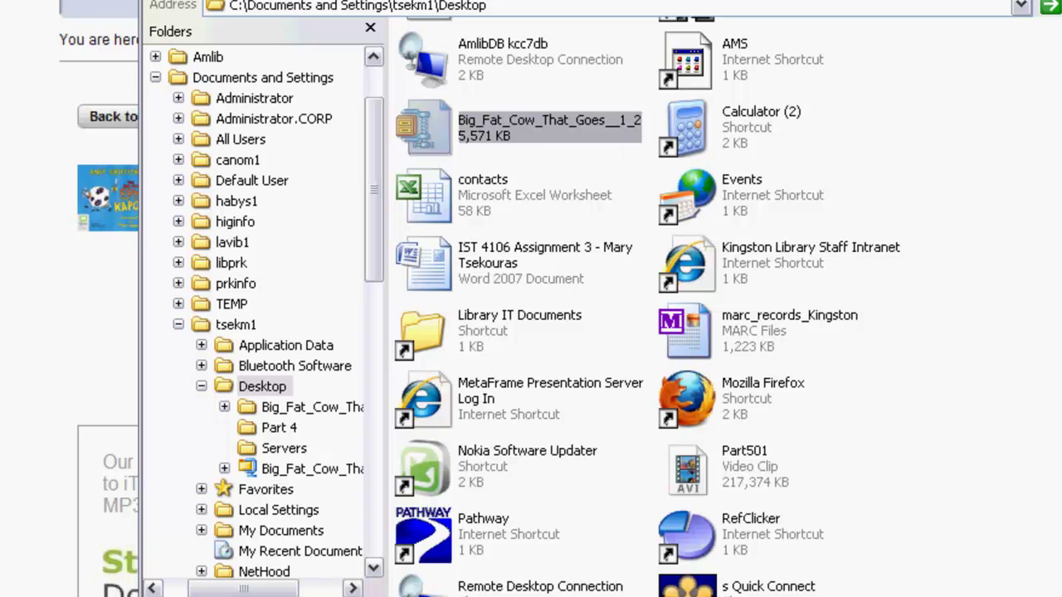
pyautogui.scroll(-5, 1029, 506)
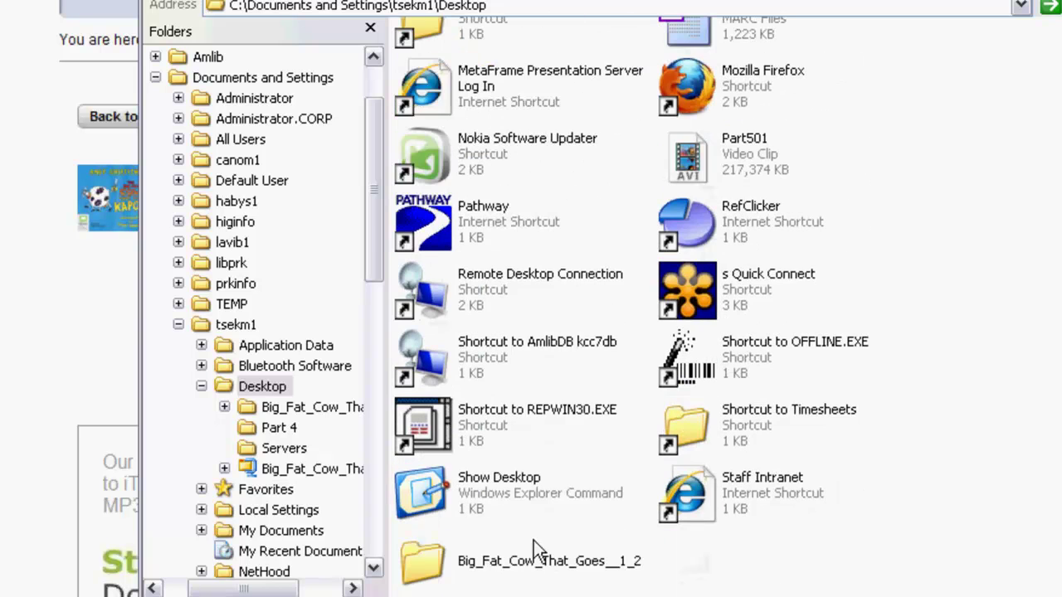
pyautogui.doubleClick(538, 568)
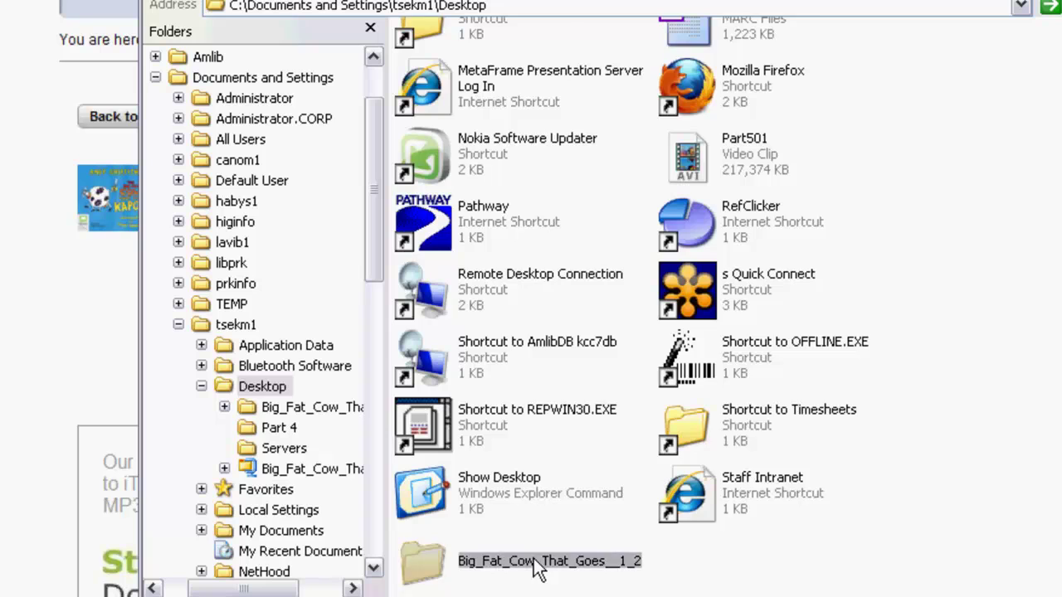
pyautogui.doubleClick(481, 60)
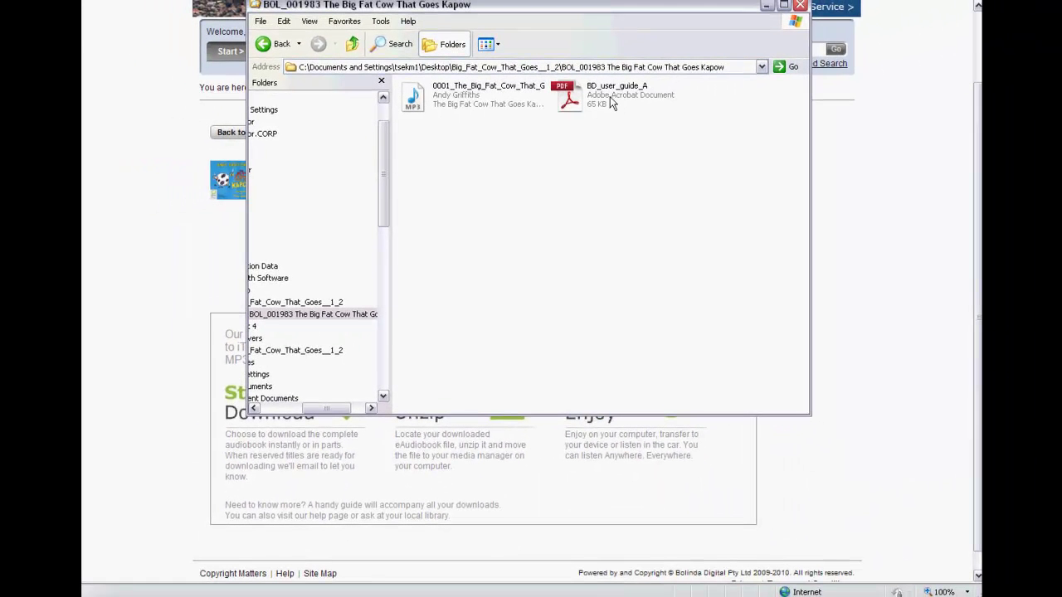
# - Open BD_user_guide_A.pdf and scroll down to the Enjoy section's Windows Media Player steps
pyautogui.doubleClick(610, 96)
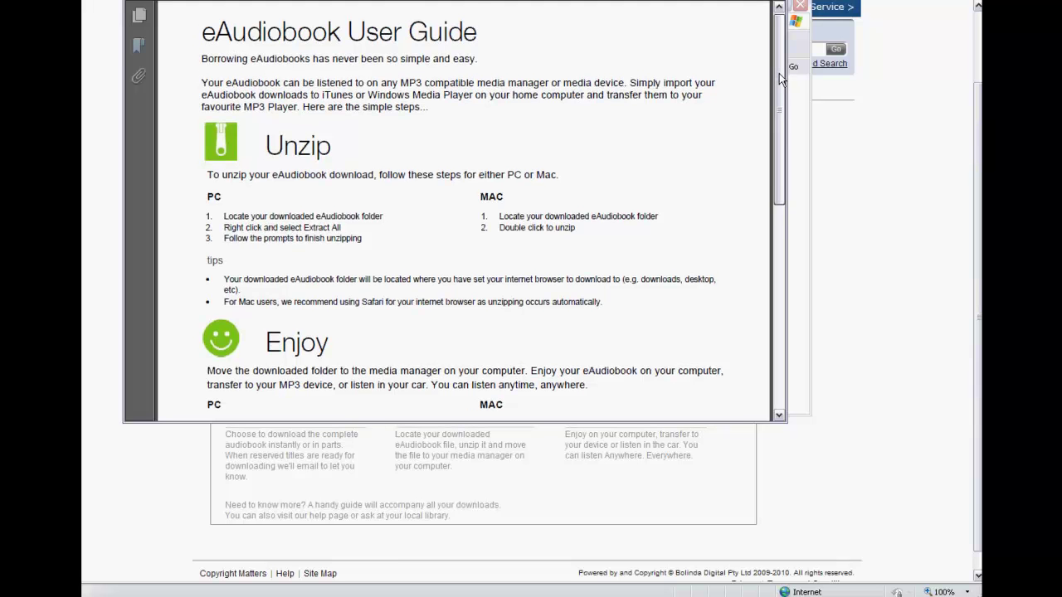
pyautogui.scroll(-1, 779, 73)
pyautogui.scroll(1, 780, 74)
pyautogui.scroll(-1, 780, 74)
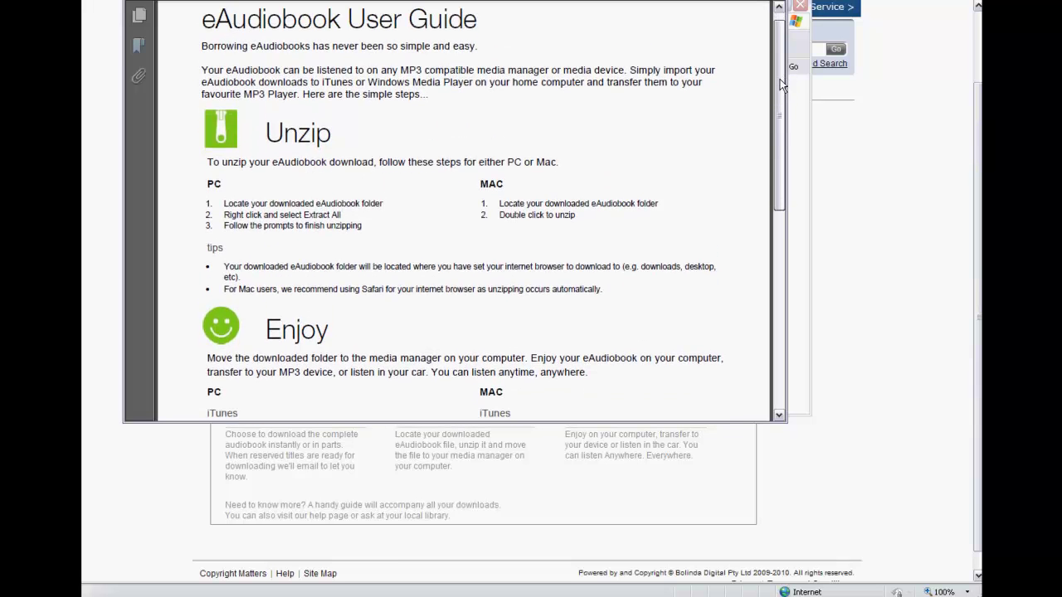
pyautogui.scroll(1, 780, 79)
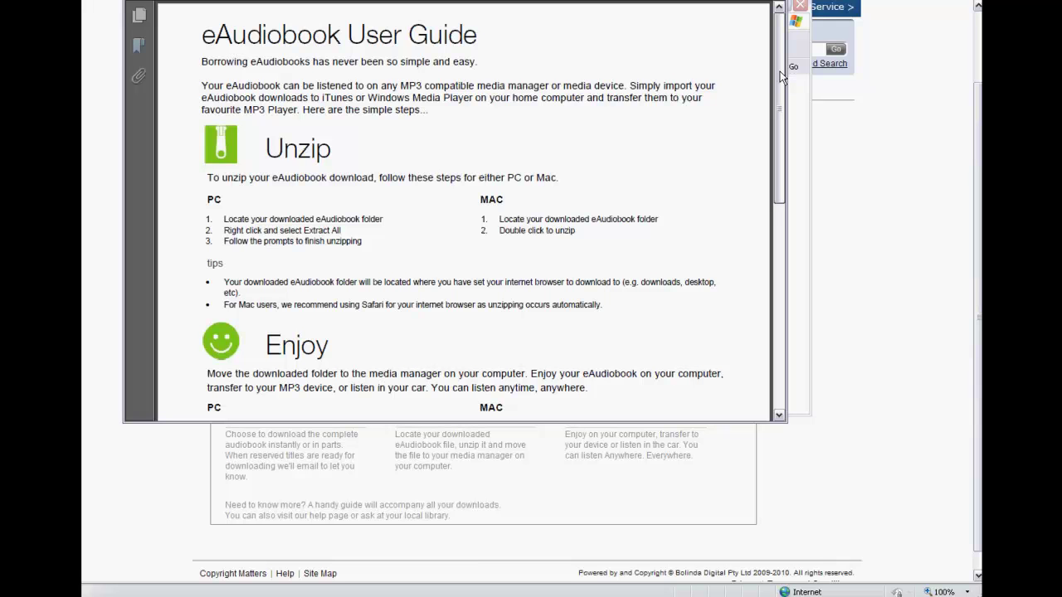
pyautogui.scroll(-1, 780, 79)
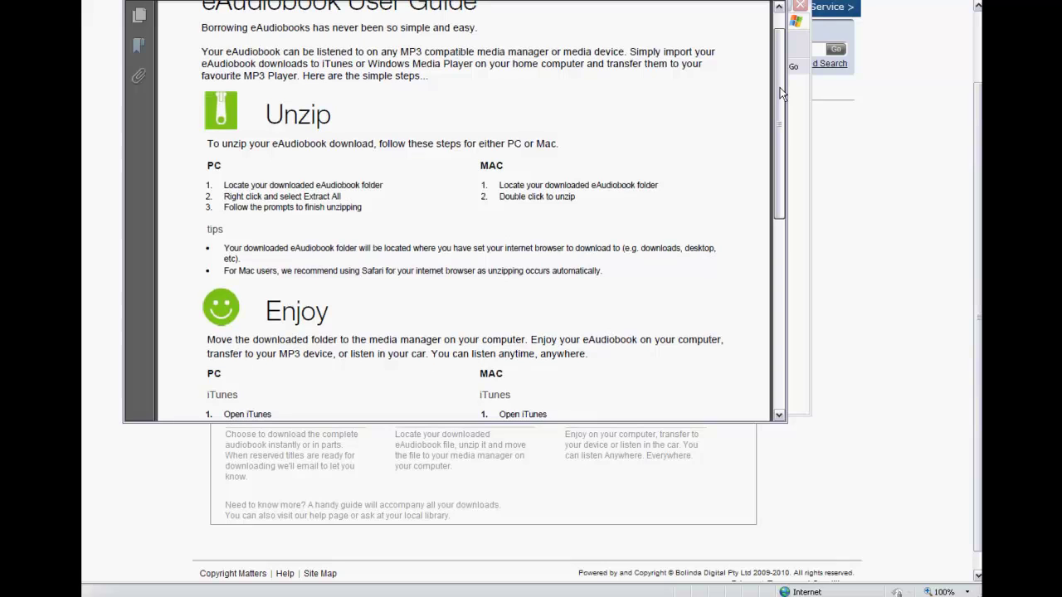
pyautogui.moveTo(780, 87); pyautogui.dragTo(777, 141)
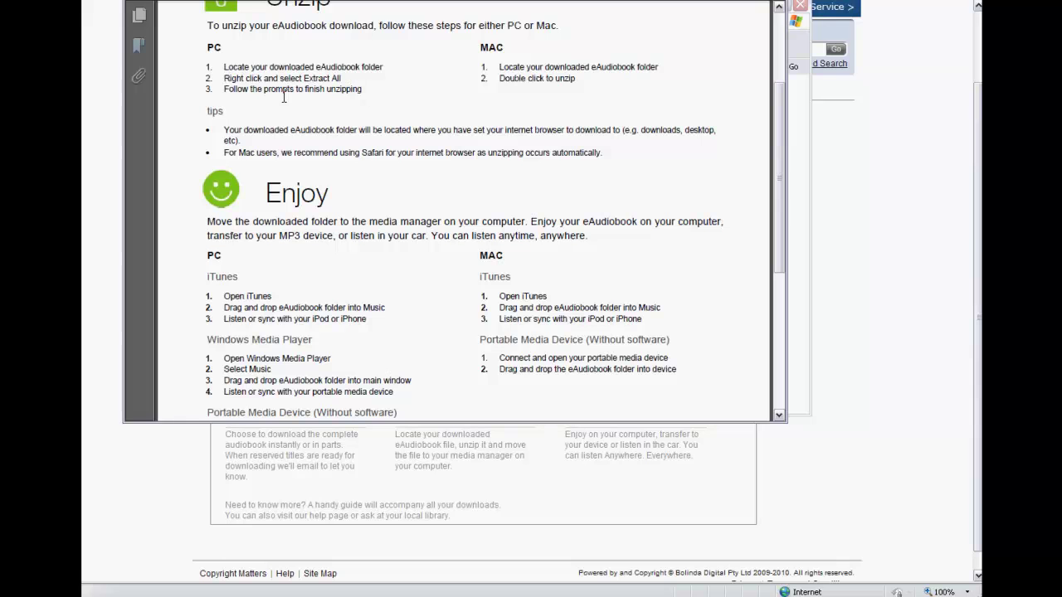
pyautogui.moveTo(777, 130); pyautogui.dragTo(779, 203)
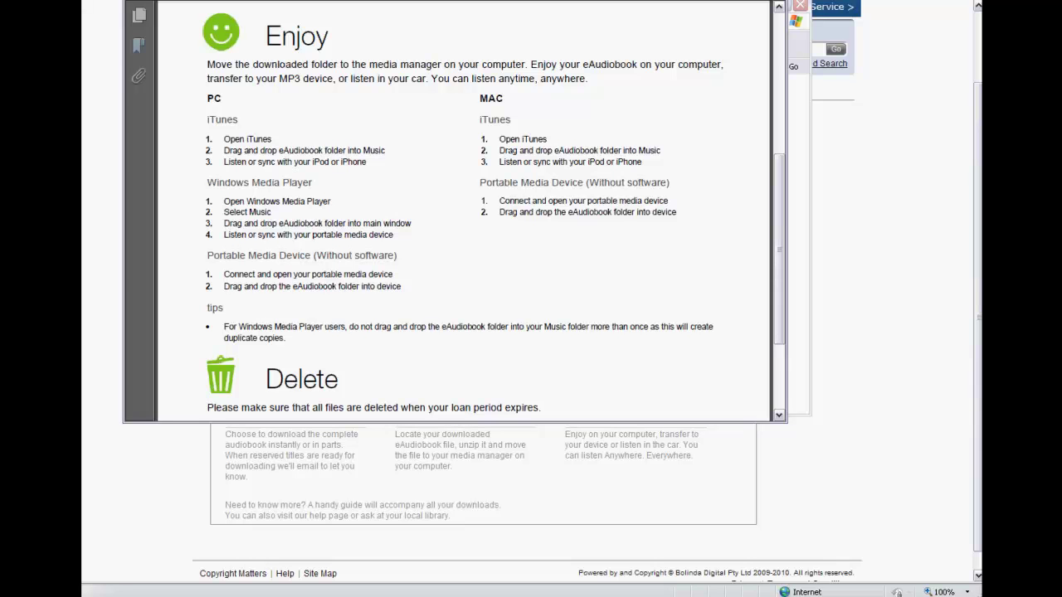
# - Close the PDF guide and launch Windows Media Player from All Programs
pyautogui.hotkey('alt', 'F4')
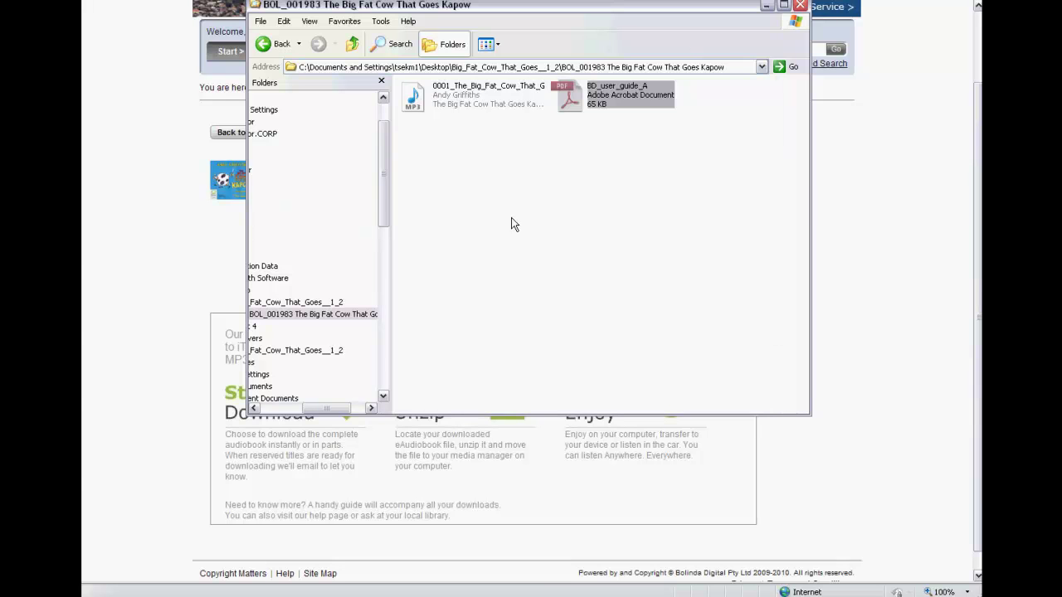
pyautogui.press('super')
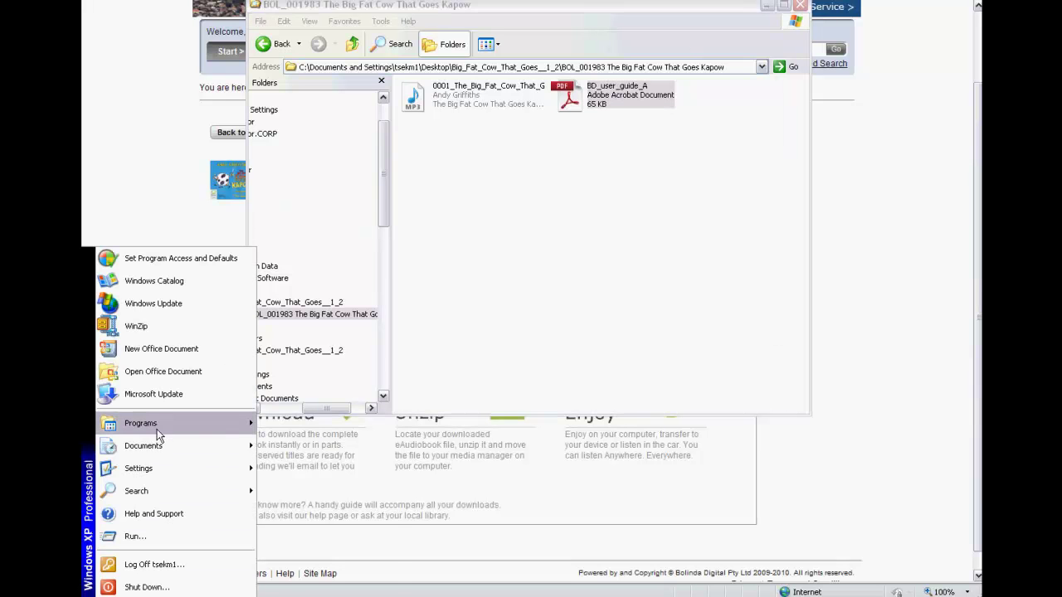
pyautogui.moveTo(157, 424)
pyautogui.moveTo(310, 541)
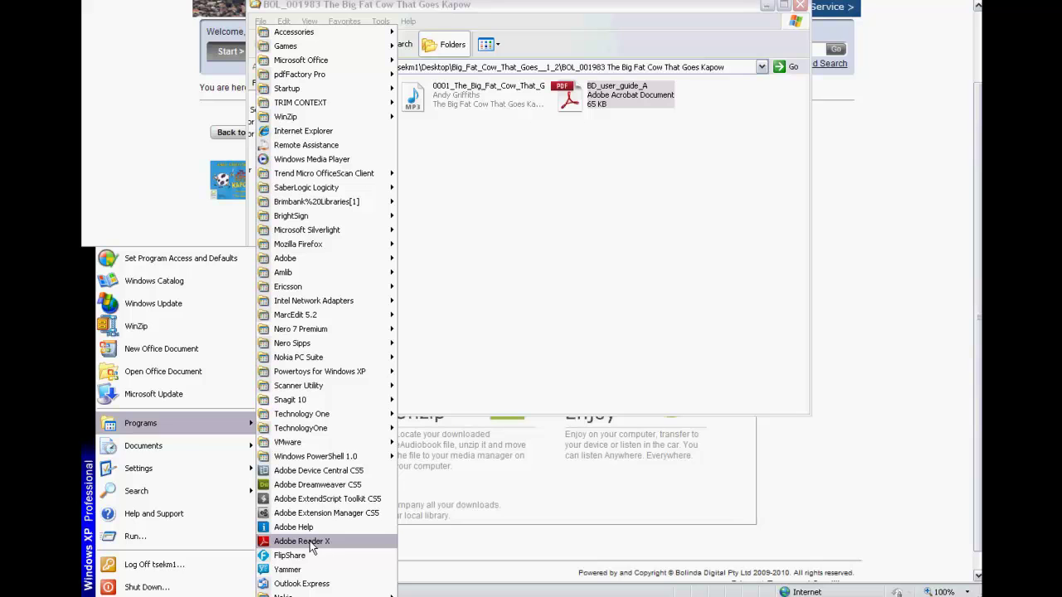
pyautogui.click(306, 161)
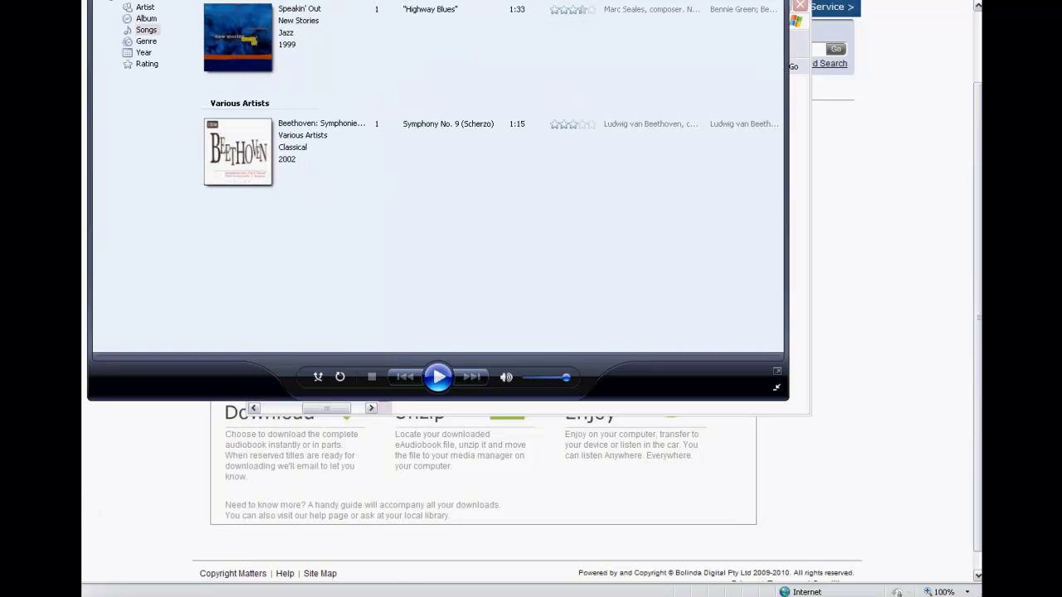
# - Put the audiobook folder beside Media Player and add the 0001 MP3 to the Songs library
pyautogui.moveTo(415, 9); pyautogui.dragTo(416, 56)
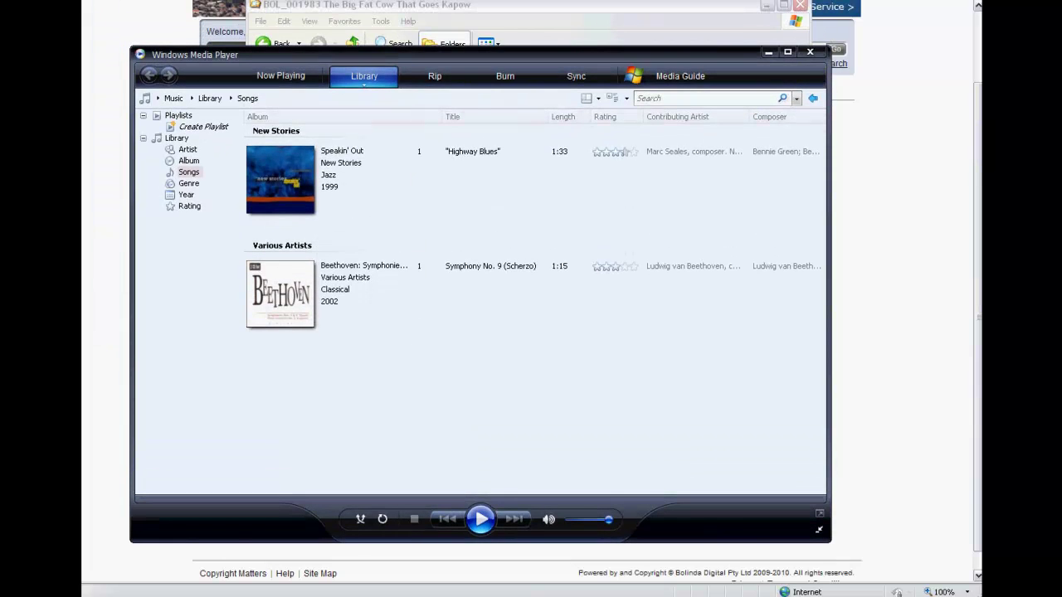
pyautogui.click(531, 7)
pyautogui.moveTo(540, 12); pyautogui.dragTo(773, 91)
pyautogui.click(704, 184)
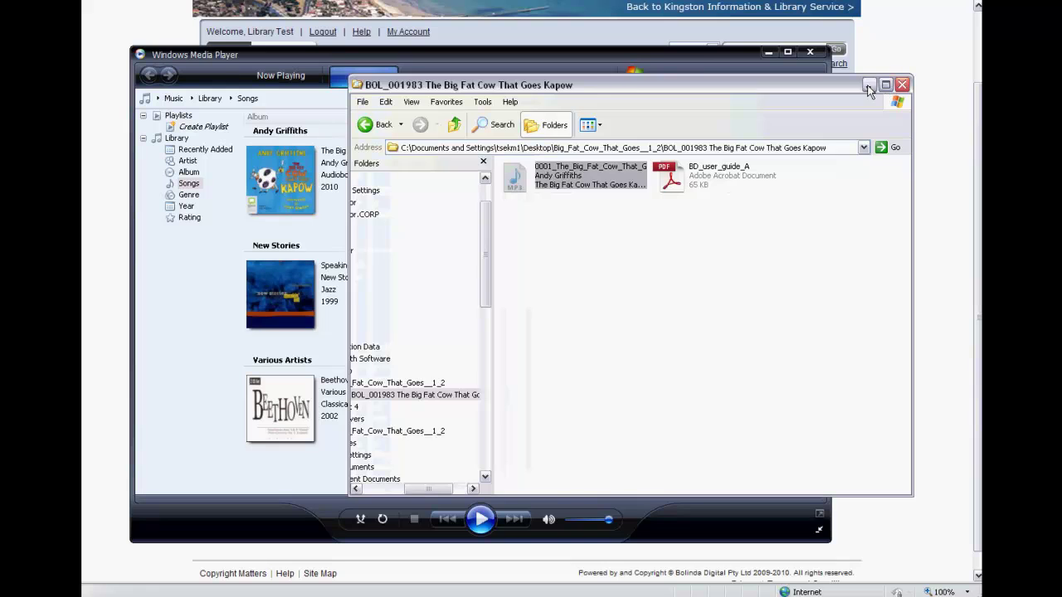
pyautogui.click(868, 83)
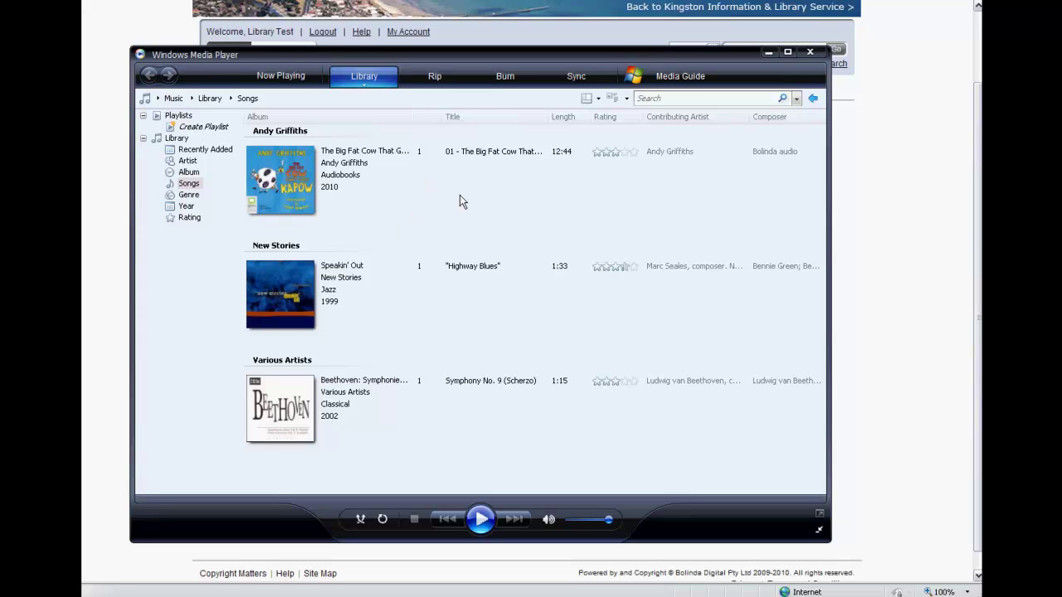
pyautogui.moveTo(567, 60); pyautogui.dragTo(608, 30)
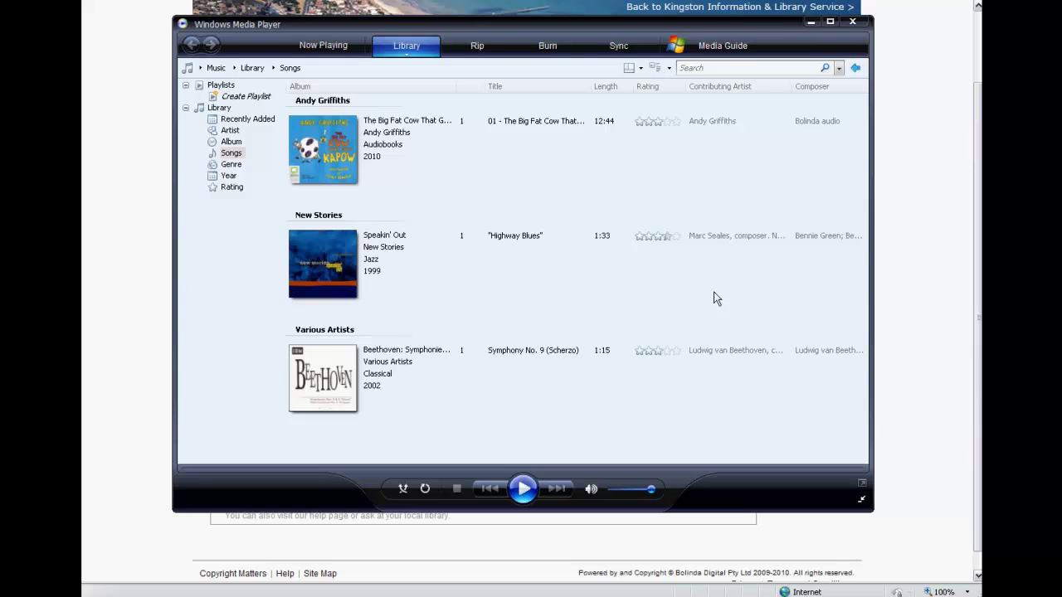
# - Bring back the PDF guide and scroll to its closing Delete and Revisit sections
pyautogui.hotkey('alt', 'Tab')
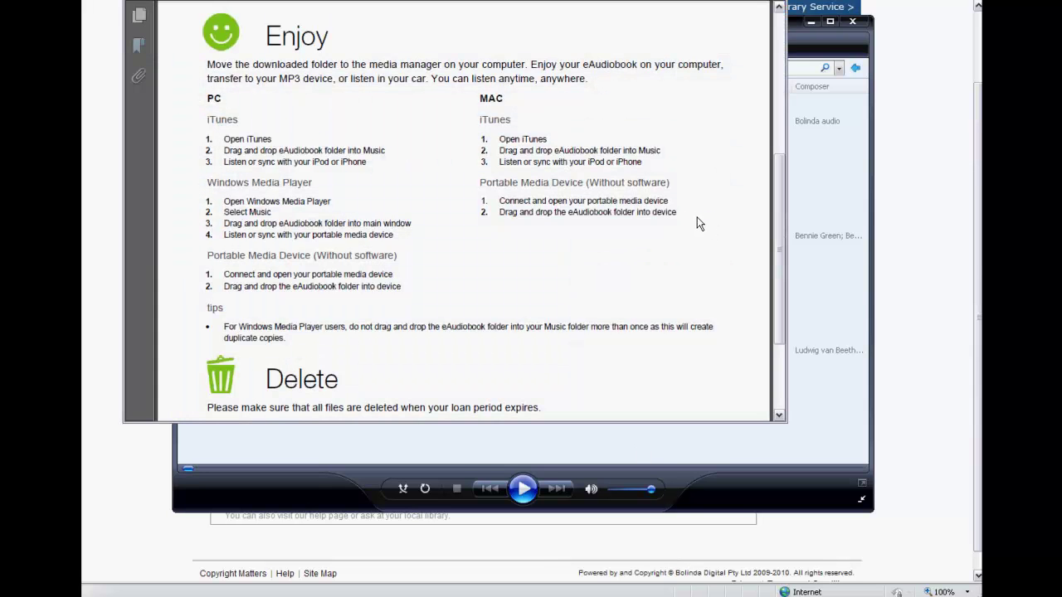
pyautogui.moveTo(778, 189); pyautogui.dragTo(778, 214)
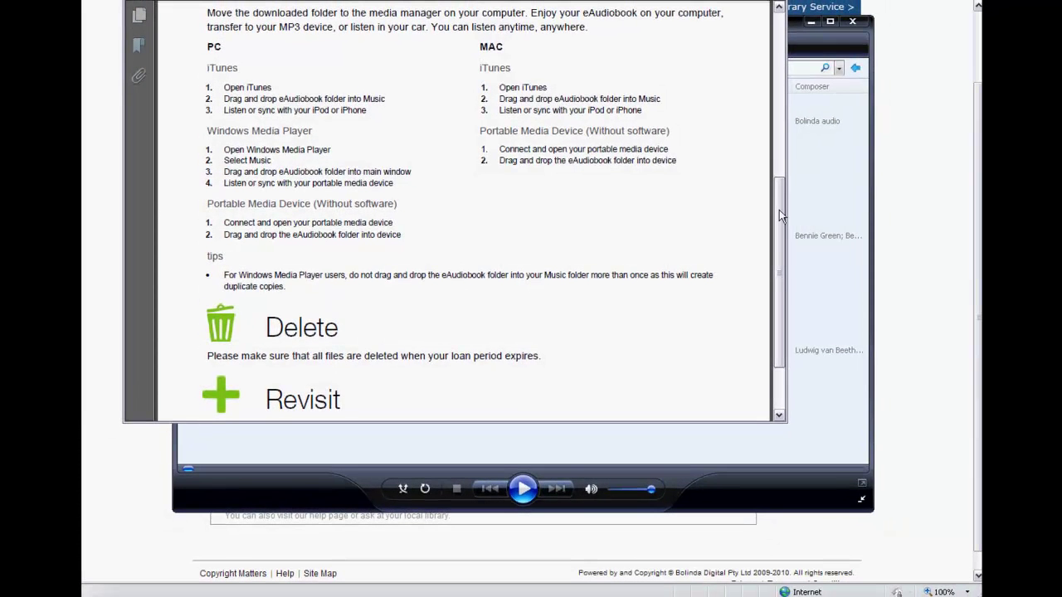
pyautogui.moveTo(779, 210); pyautogui.dragTo(779, 268)
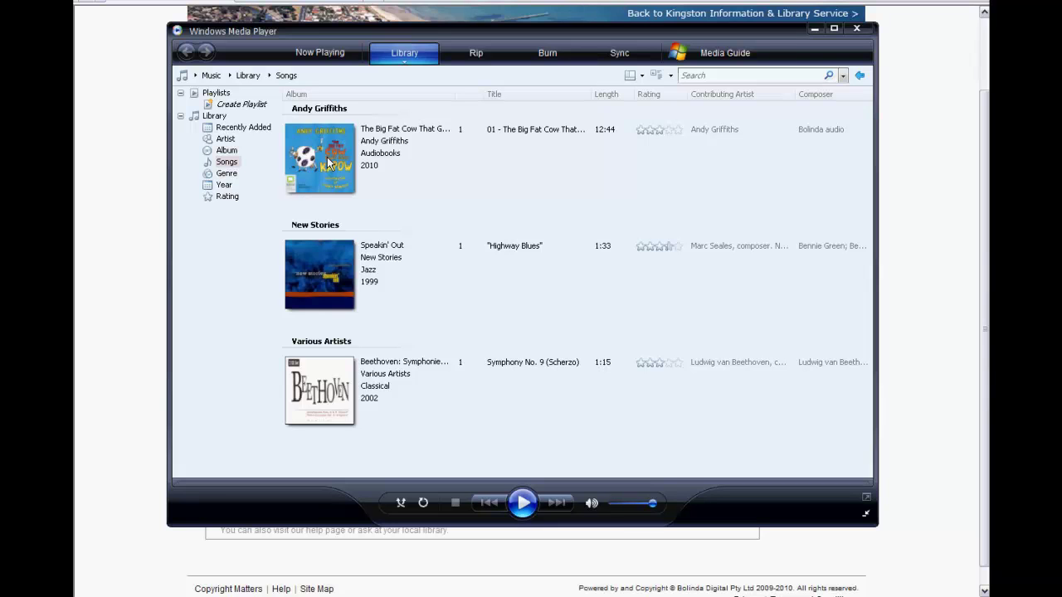
# - Play the 12:44 Andy Griffiths track '01 - The Big Fat Cow That…' from the Songs list
pyautogui.doubleClick(327, 156)
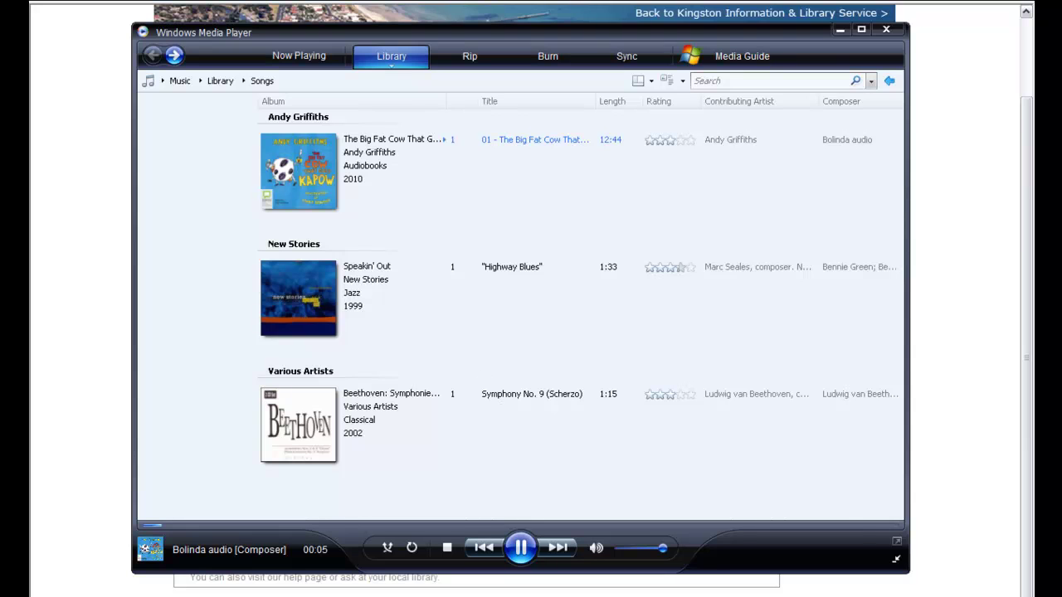